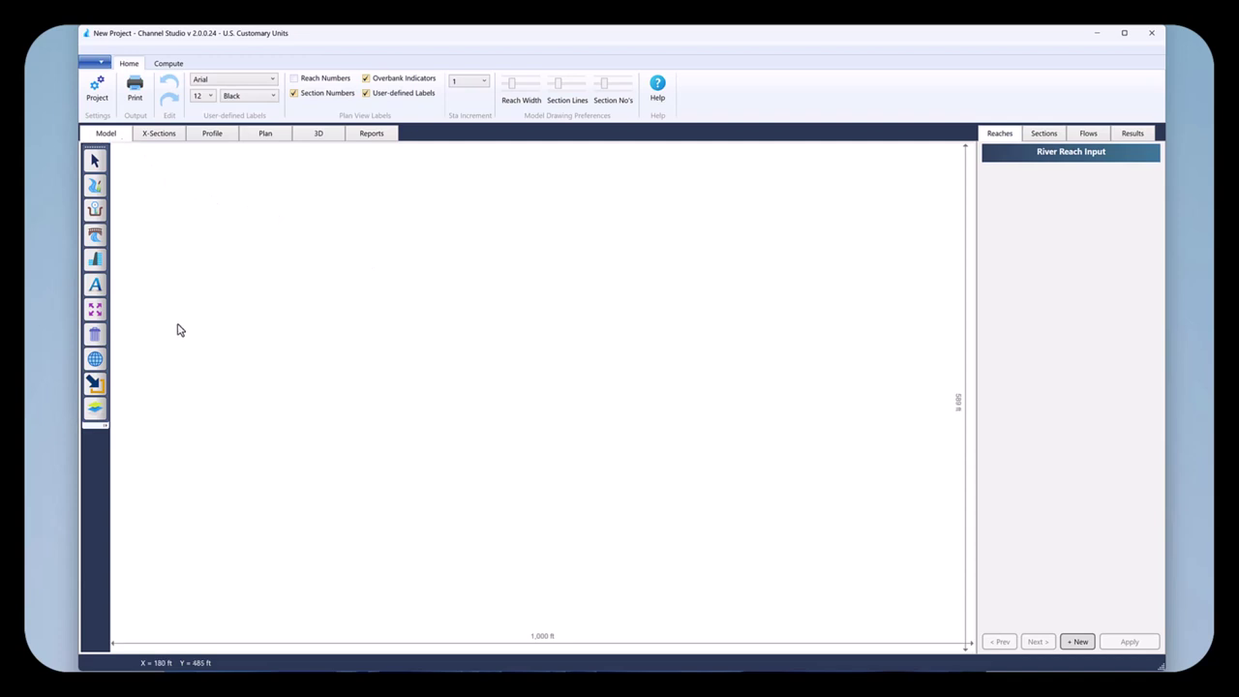
Import Video Golf Course.jpg as the background map, filtering the file list to JPEG images
click(96, 360)
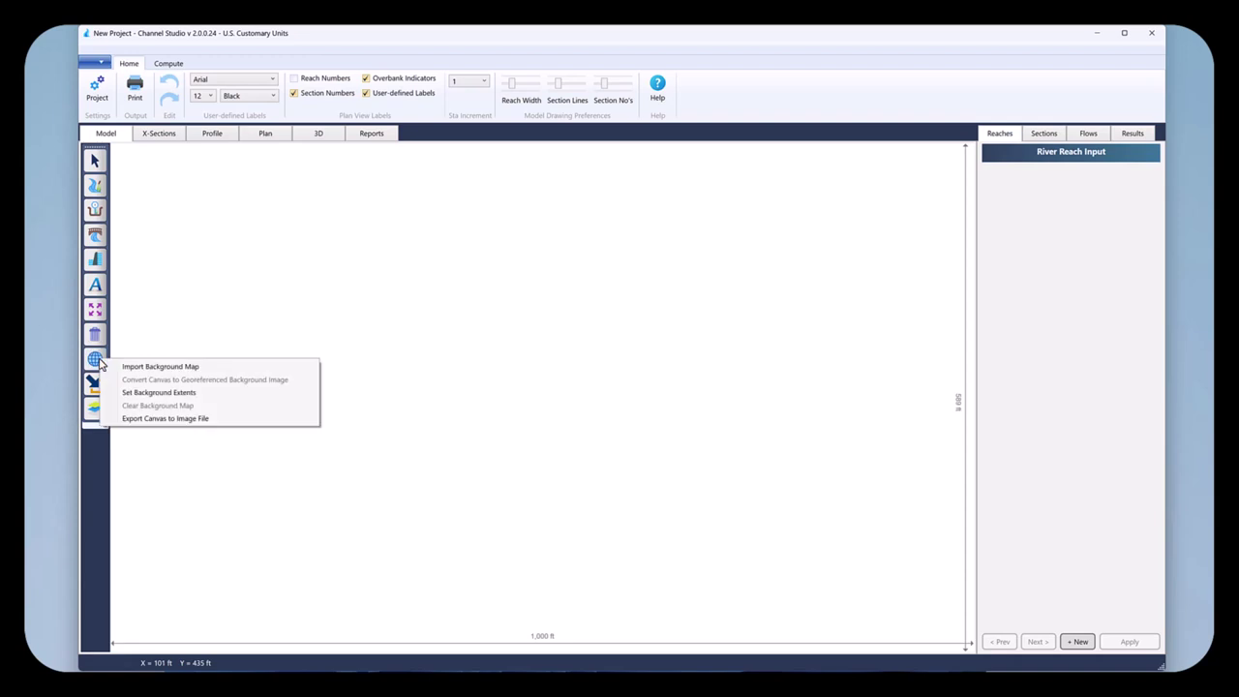
click(184, 367)
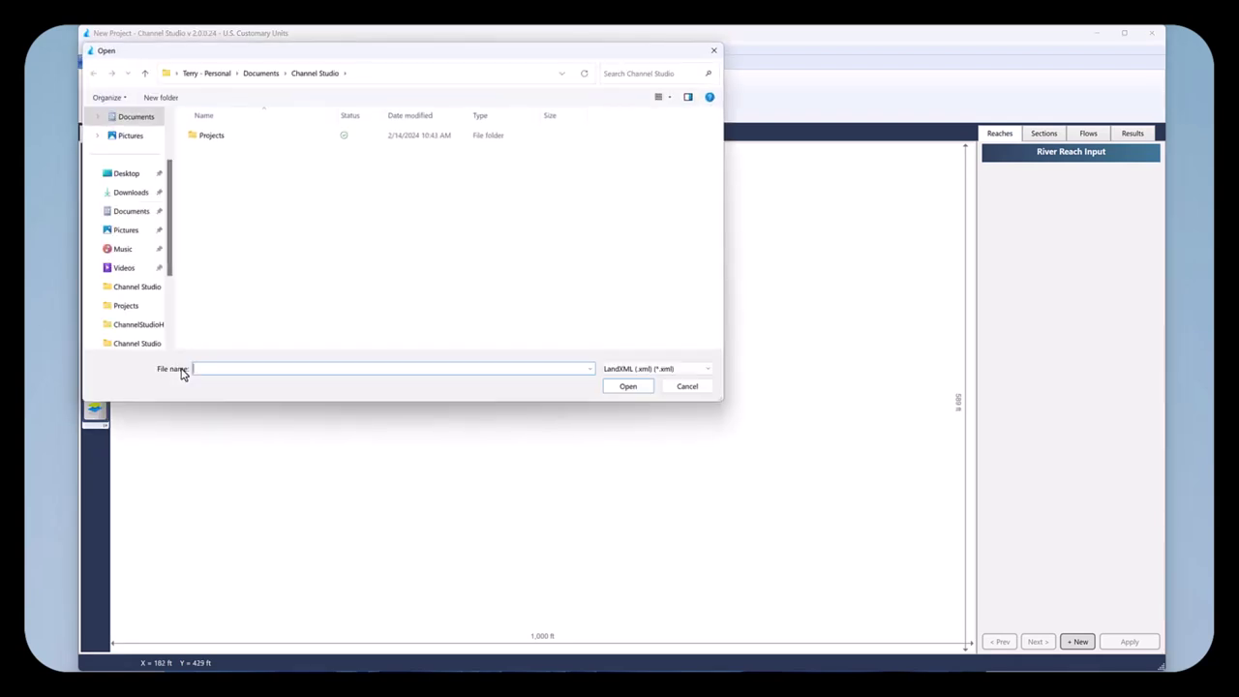
click(657, 371)
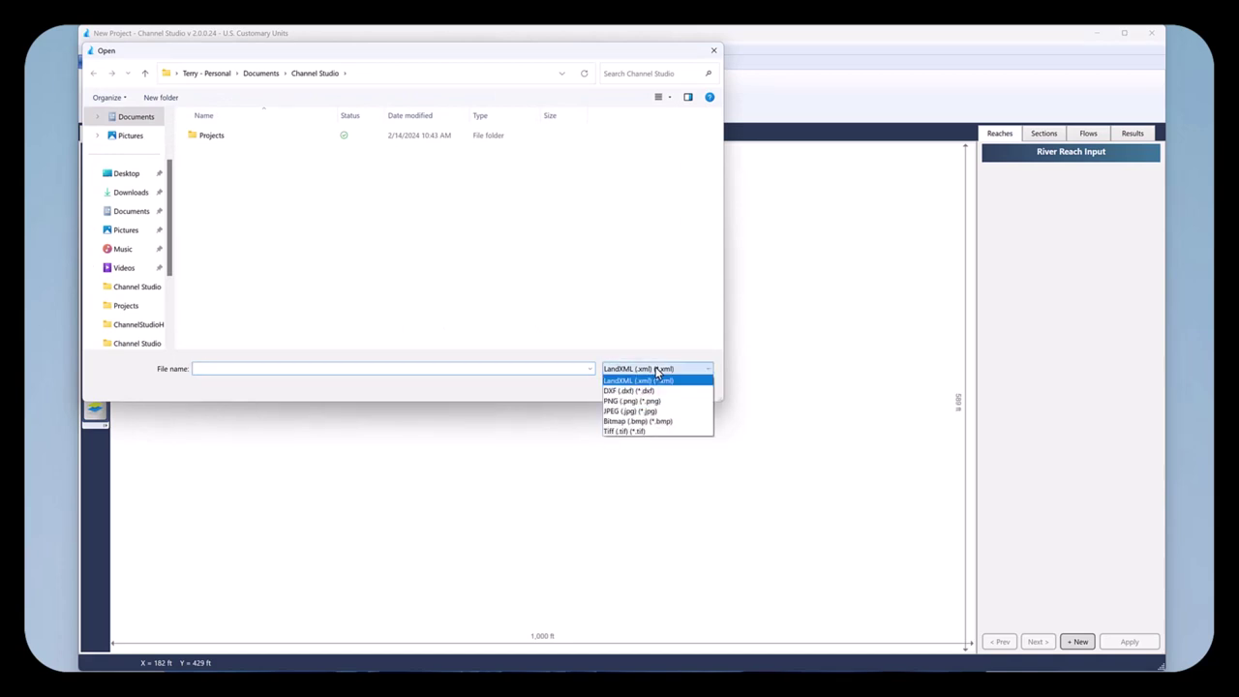
click(624, 413)
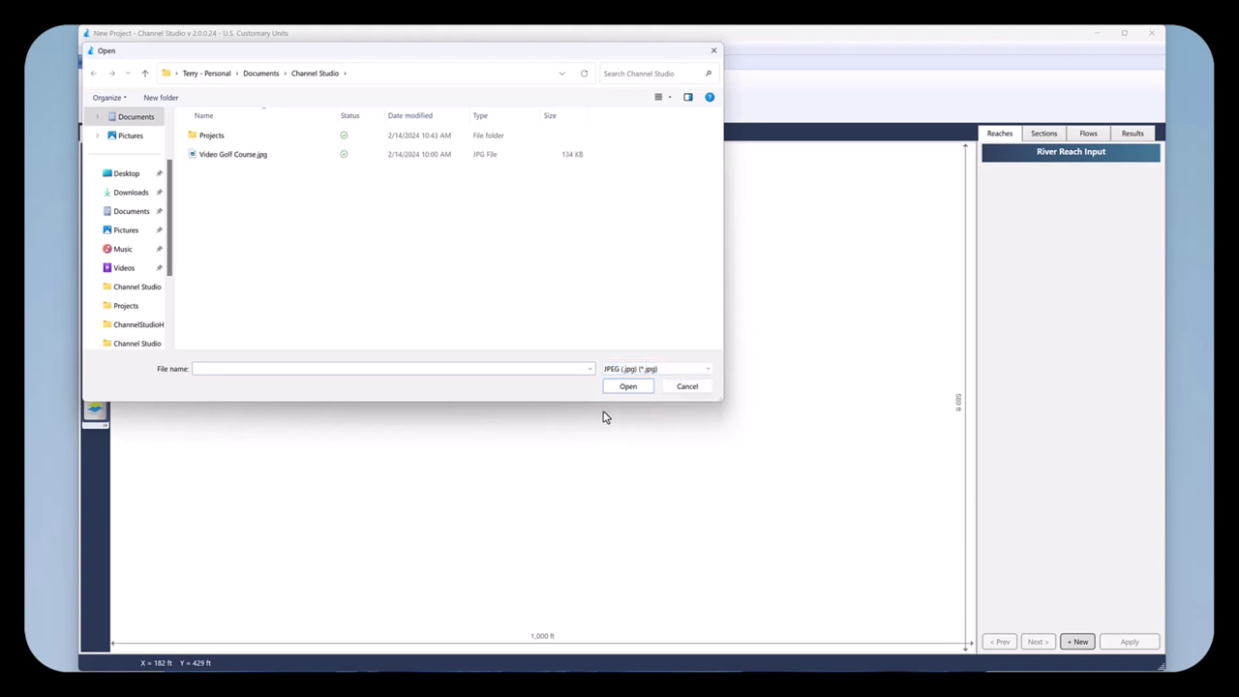
click(223, 155)
click(627, 388)
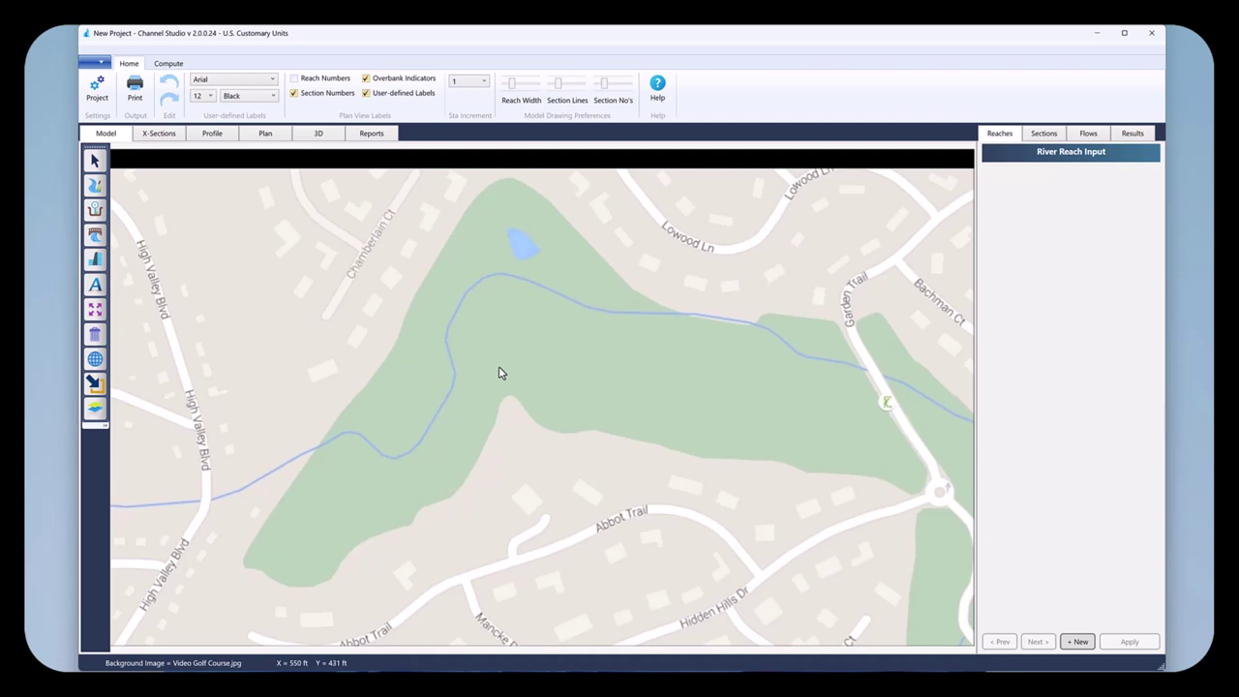
Zoom in and back out on the Video Golf Course.jpg map to inspect the creek and roads
scroll(499, 373, up, 4)
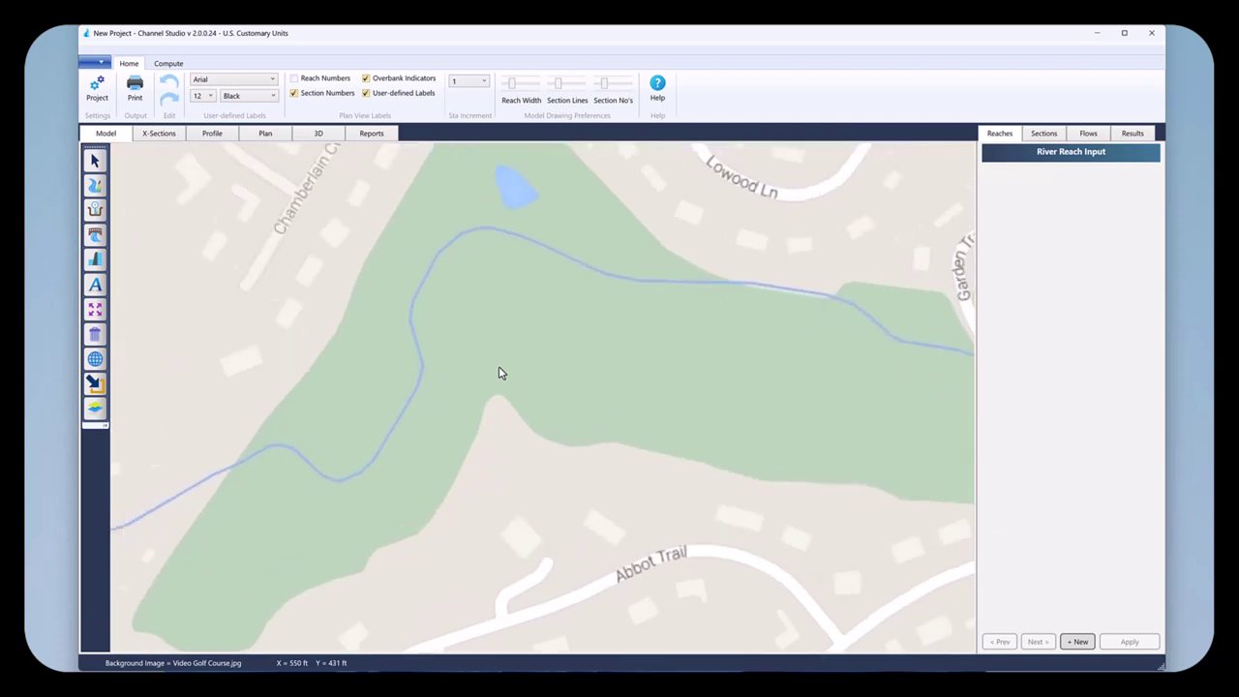
scroll(499, 373, down, 3)
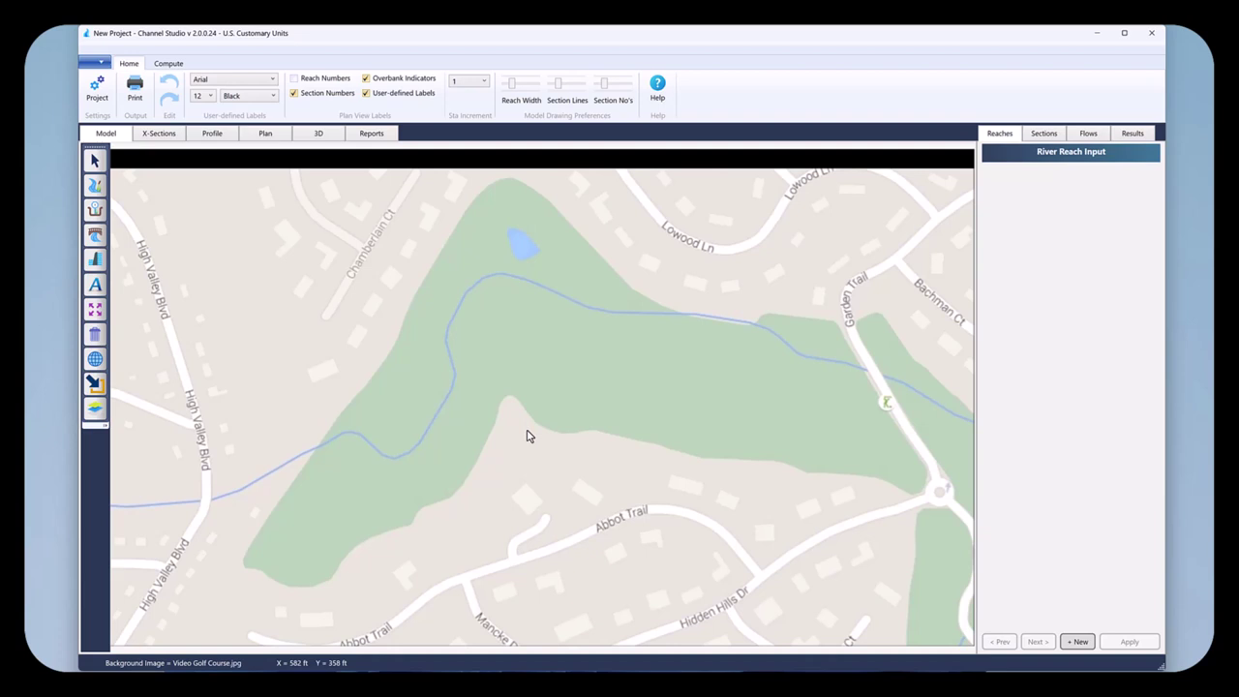
scroll(528, 436, up, 3)
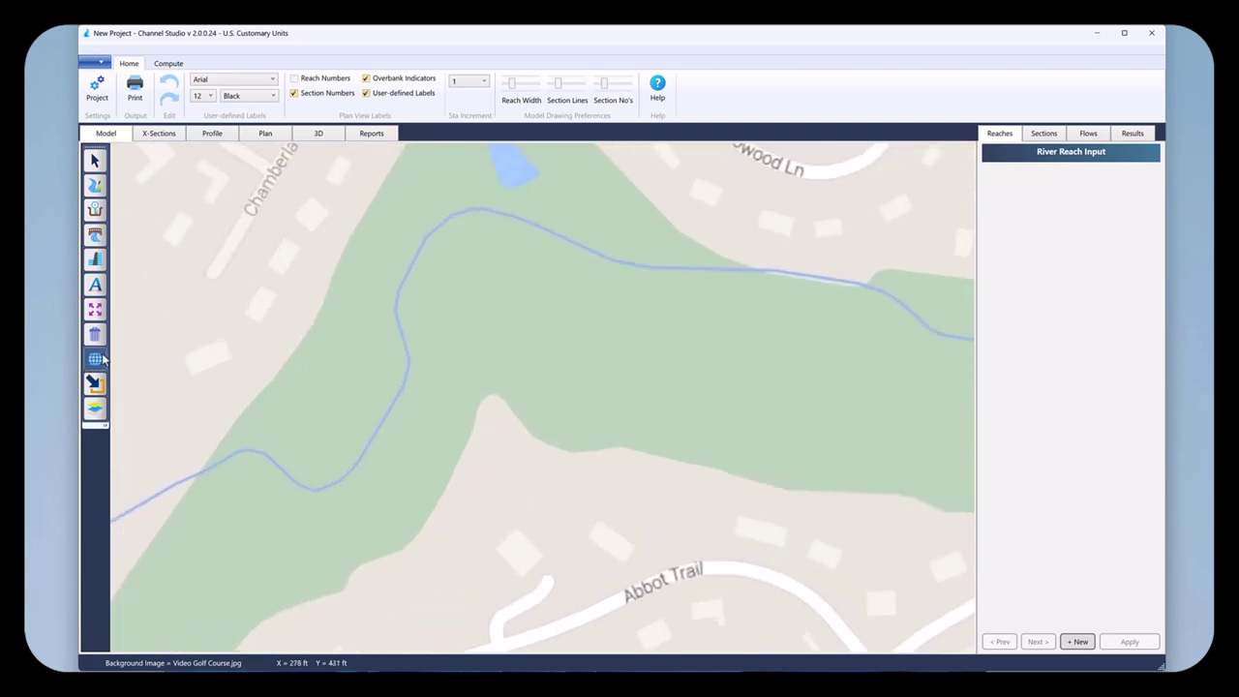
click(98, 360)
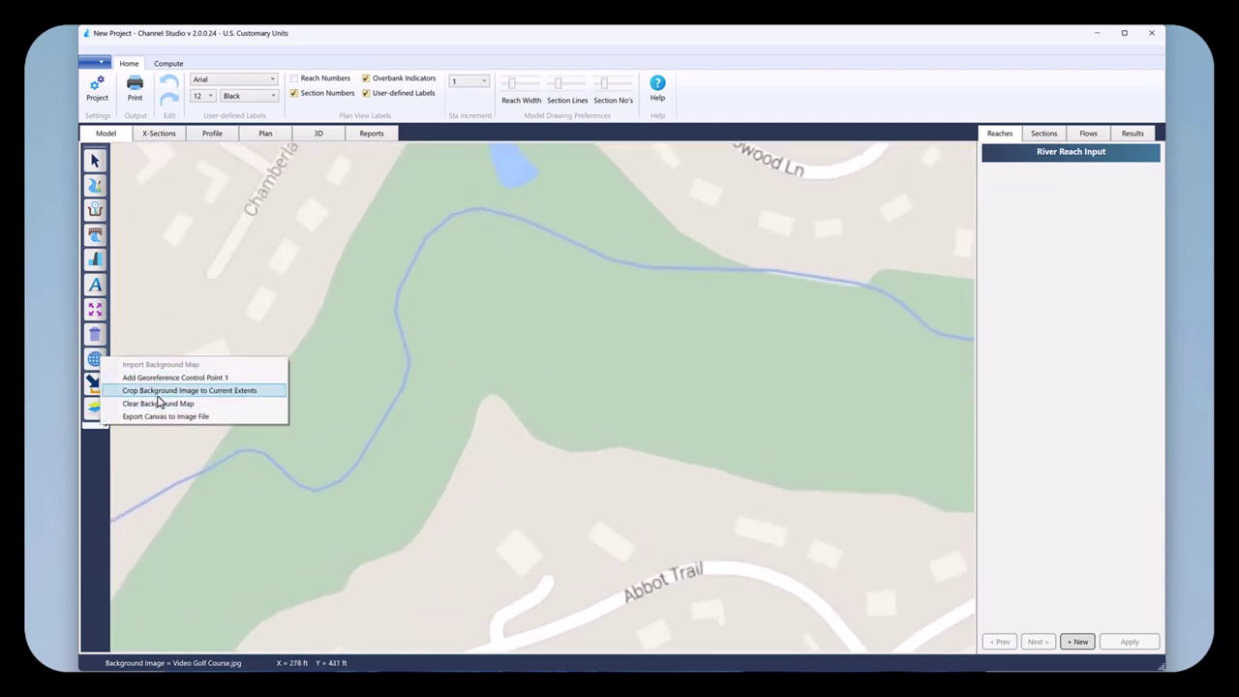
click(536, 406)
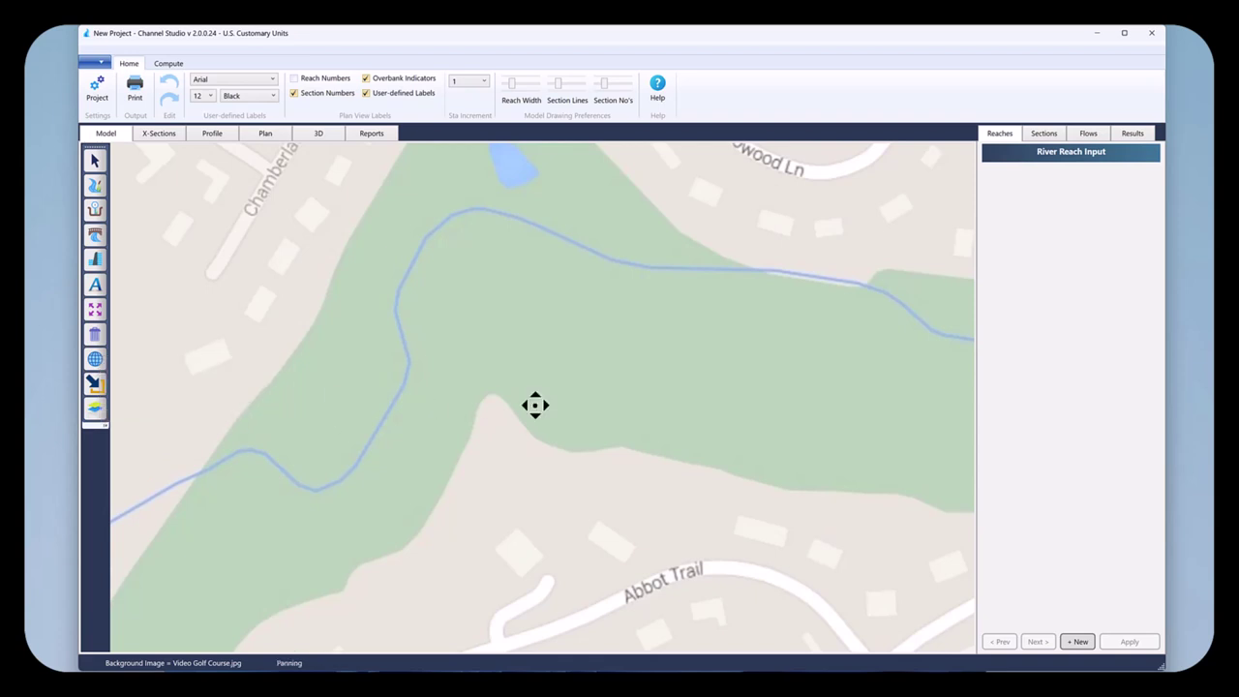
scroll(536, 406, down, 1)
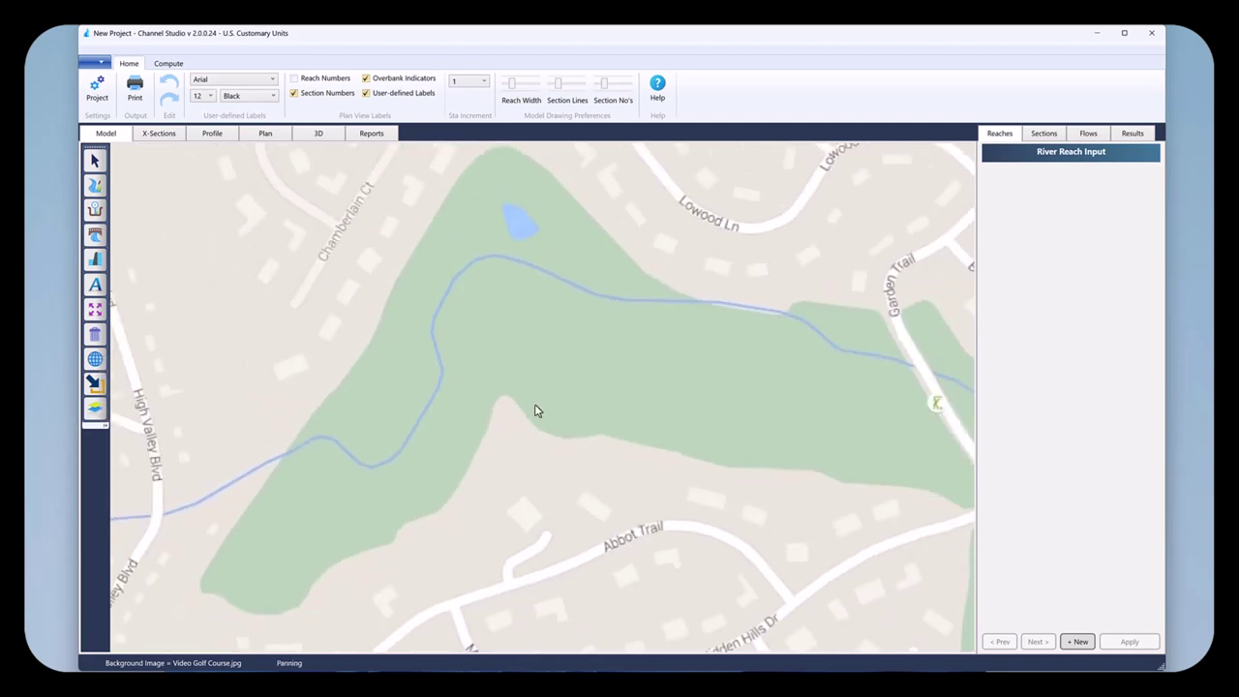
scroll(535, 411, down, 1)
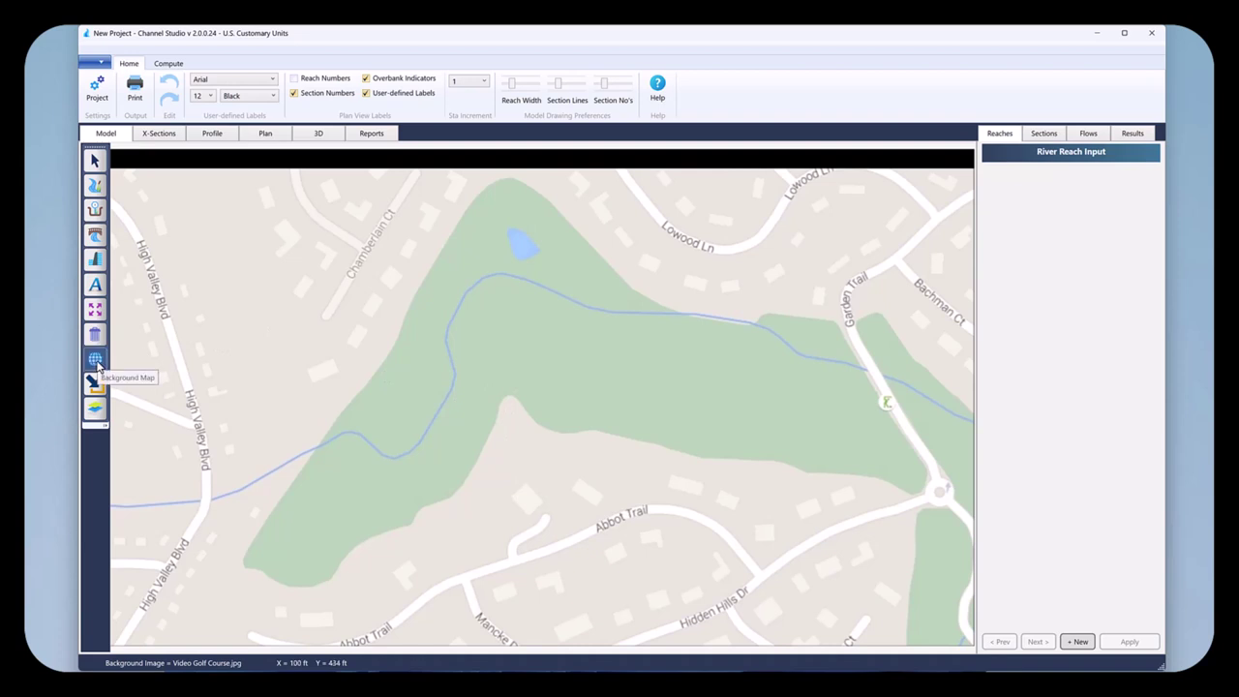
Place georeference control point 1 on High Valley Blvd at X 100, Y 100
click(95, 360)
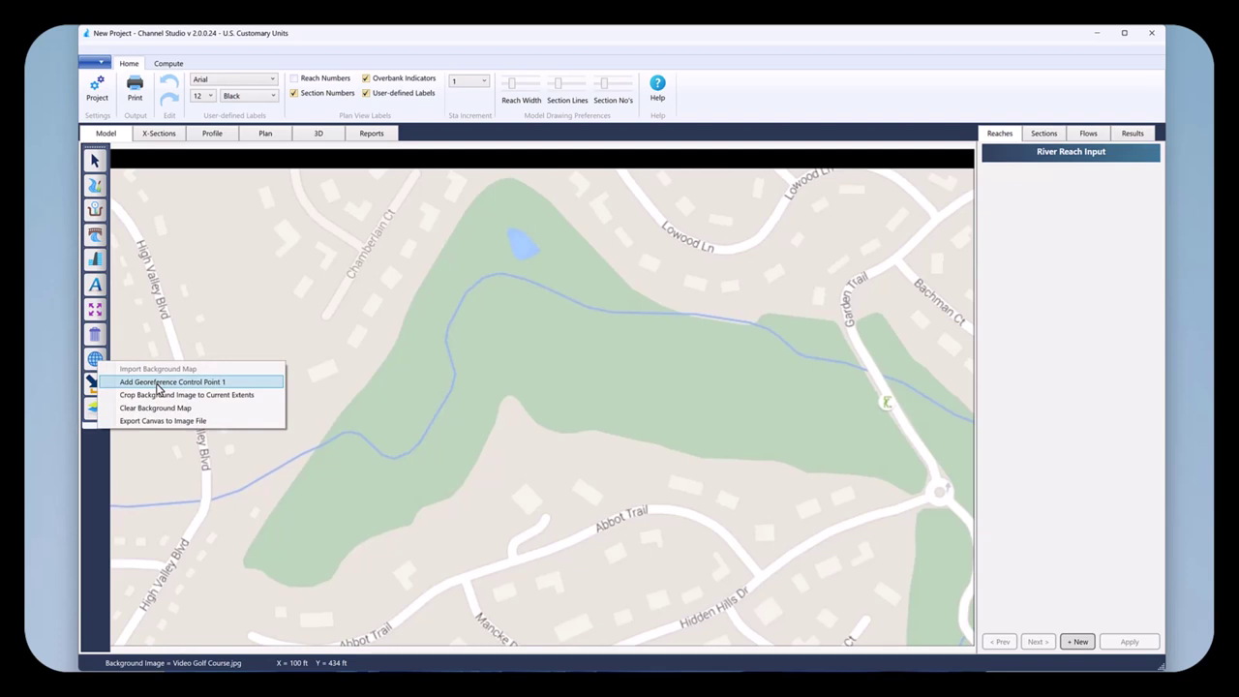
click(145, 384)
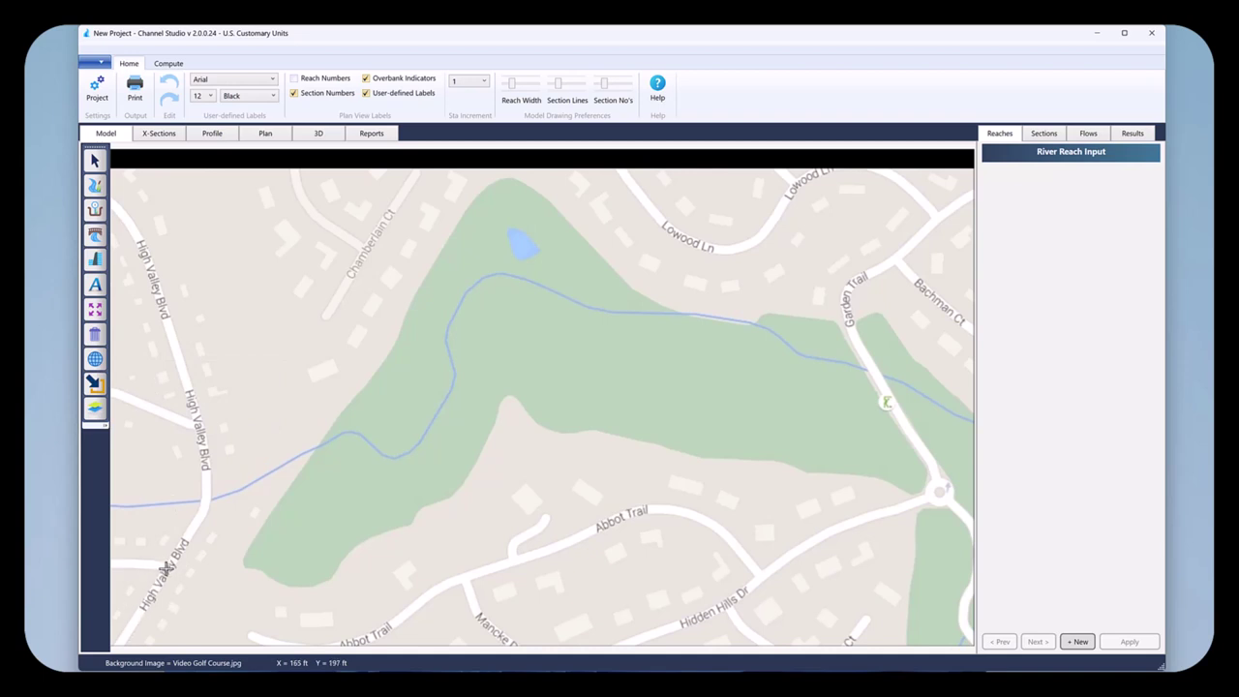
click(164, 568)
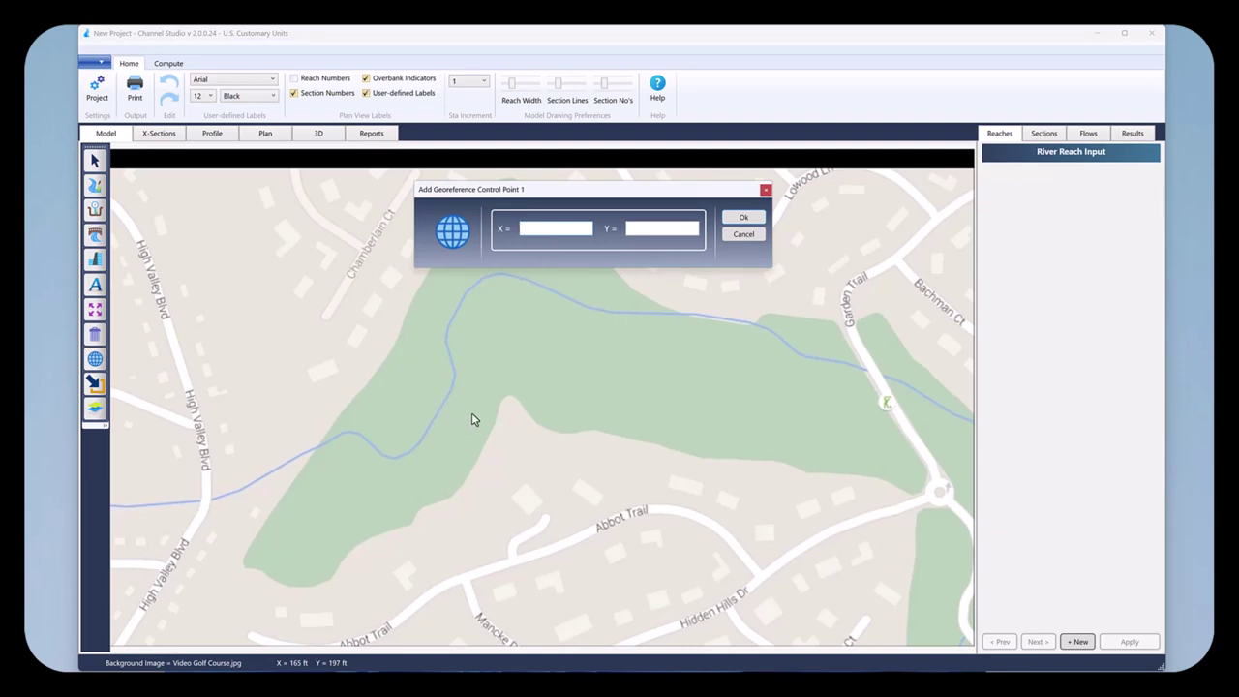
text(100)
key(Tab)
text(100)
click(752, 218)
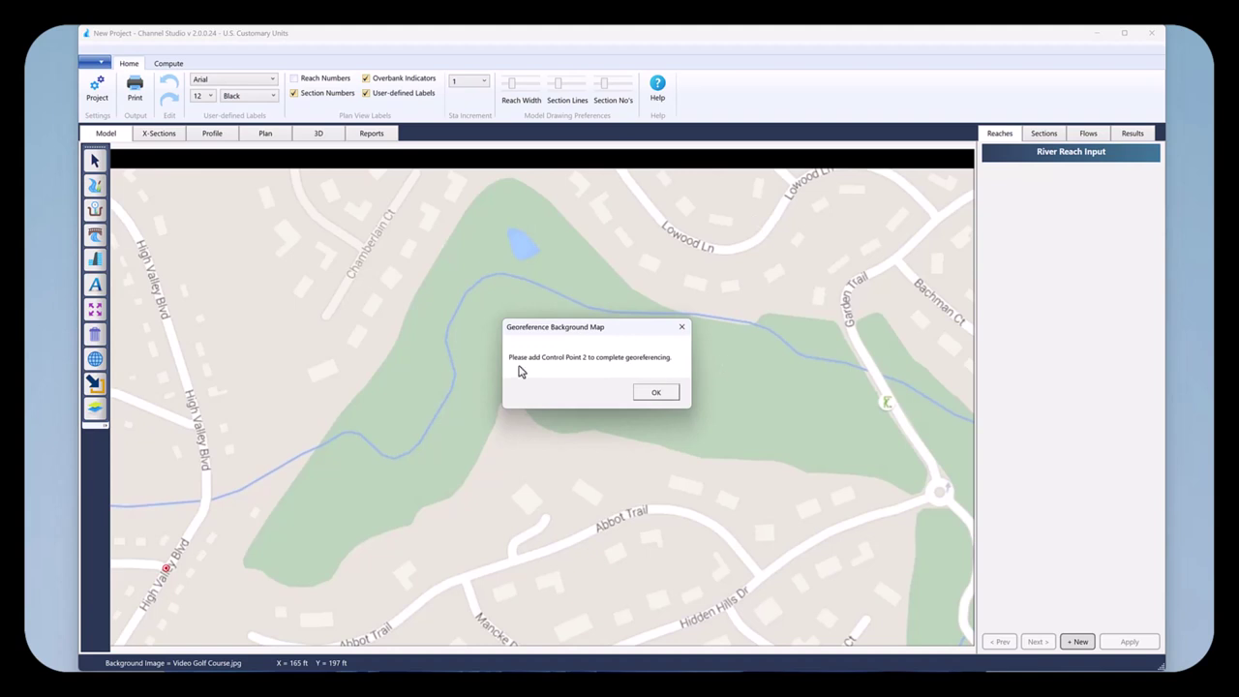
click(655, 393)
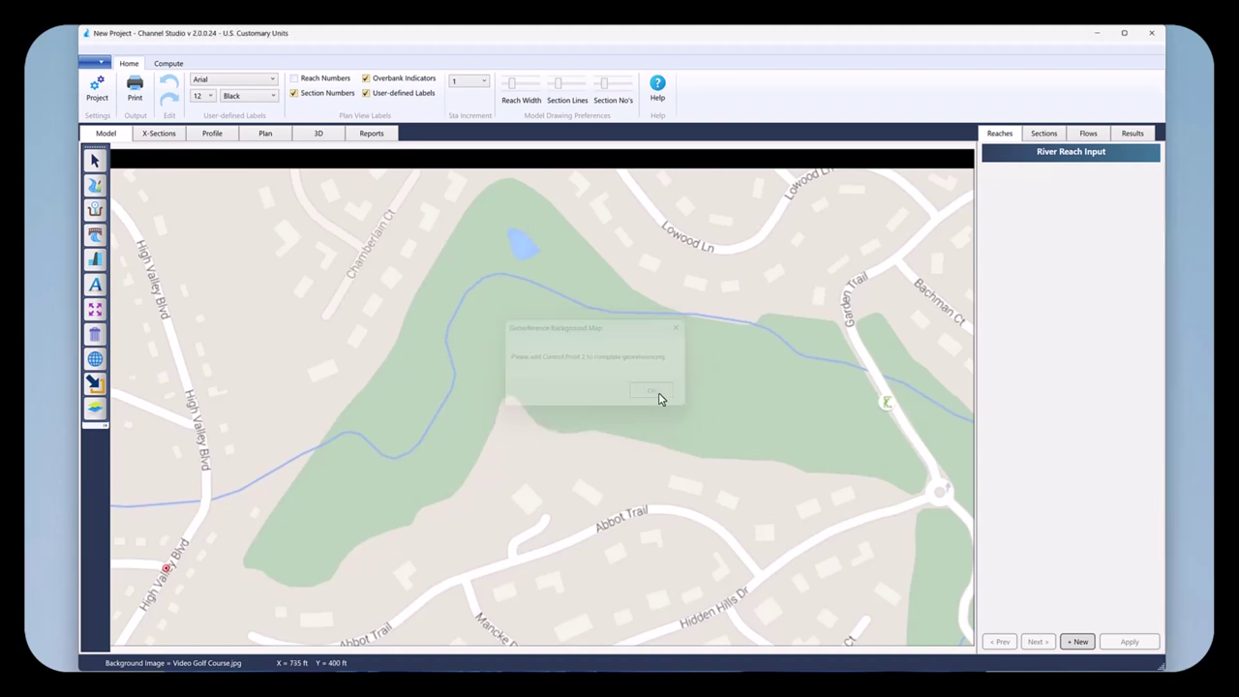
Place georeference control point 2 near Bachman Ct at the map's upper right, X 2600, Y 6100
click(95, 360)
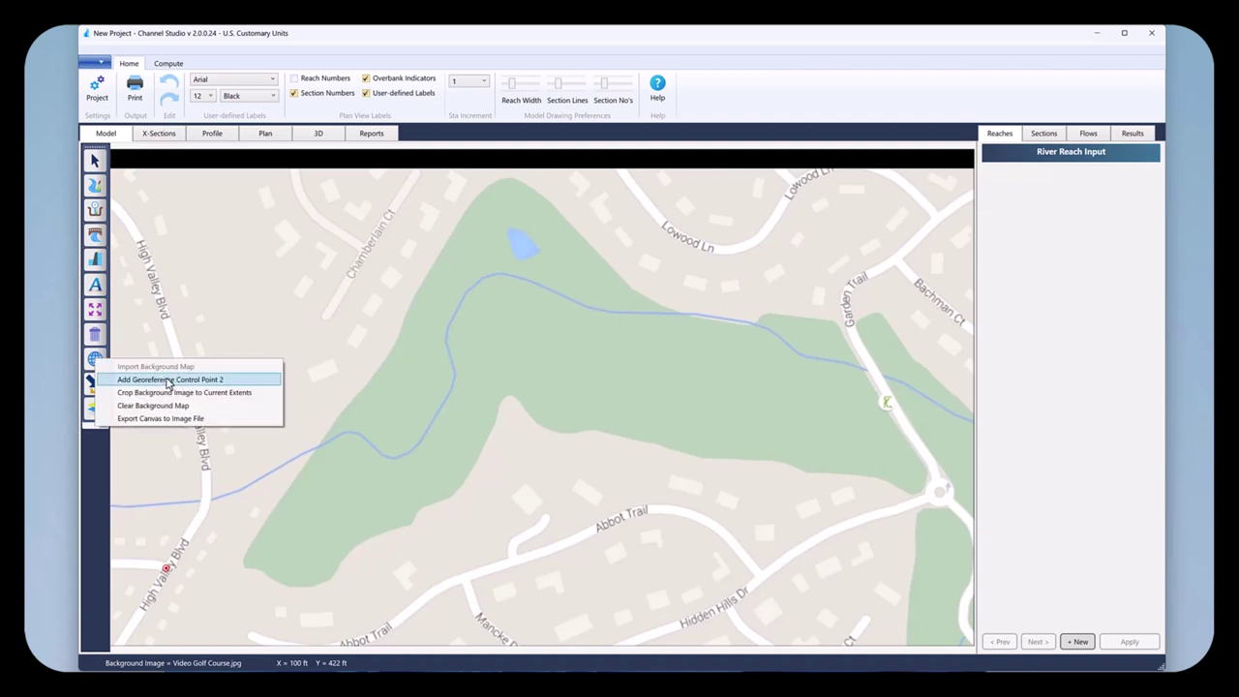
click(168, 384)
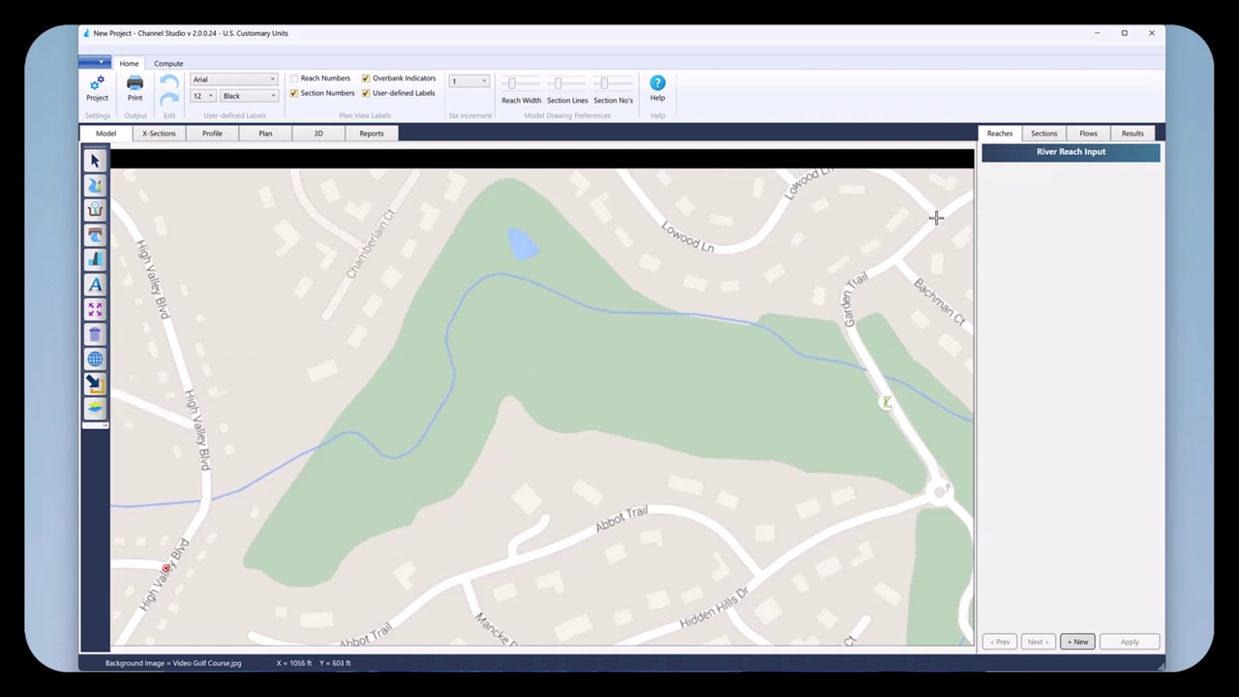
click(937, 217)
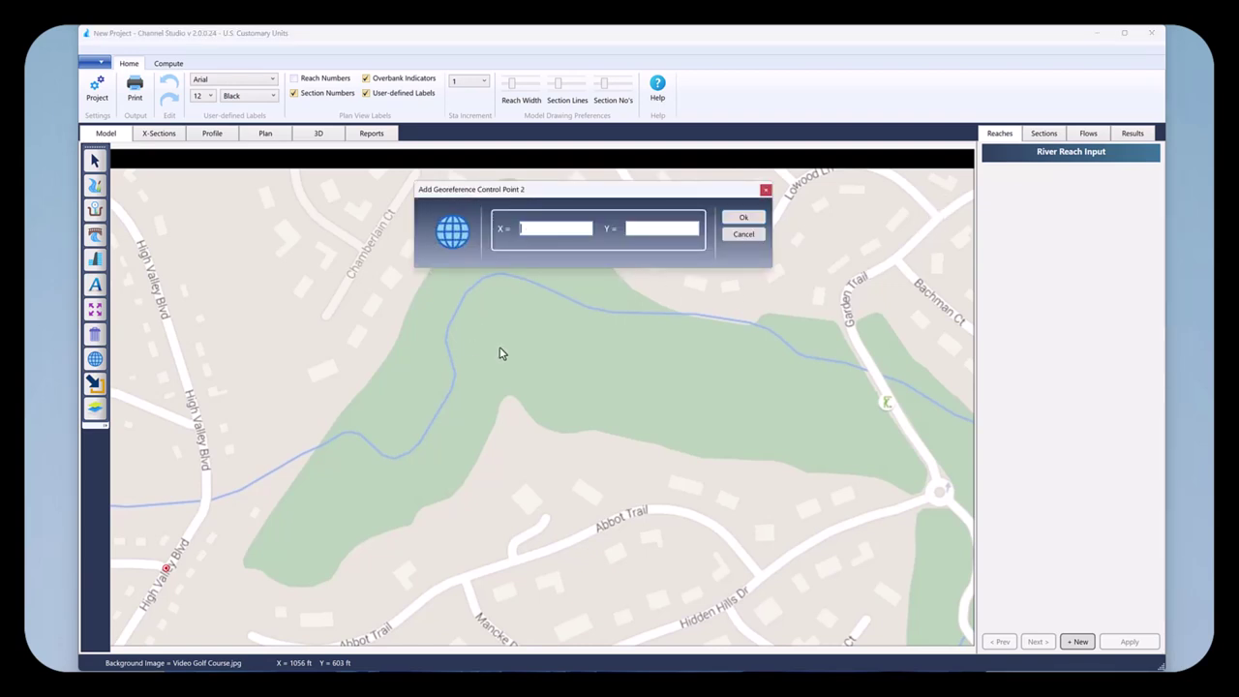
text(2600)
key(Tab)
text(6)
text(10)
text(0)
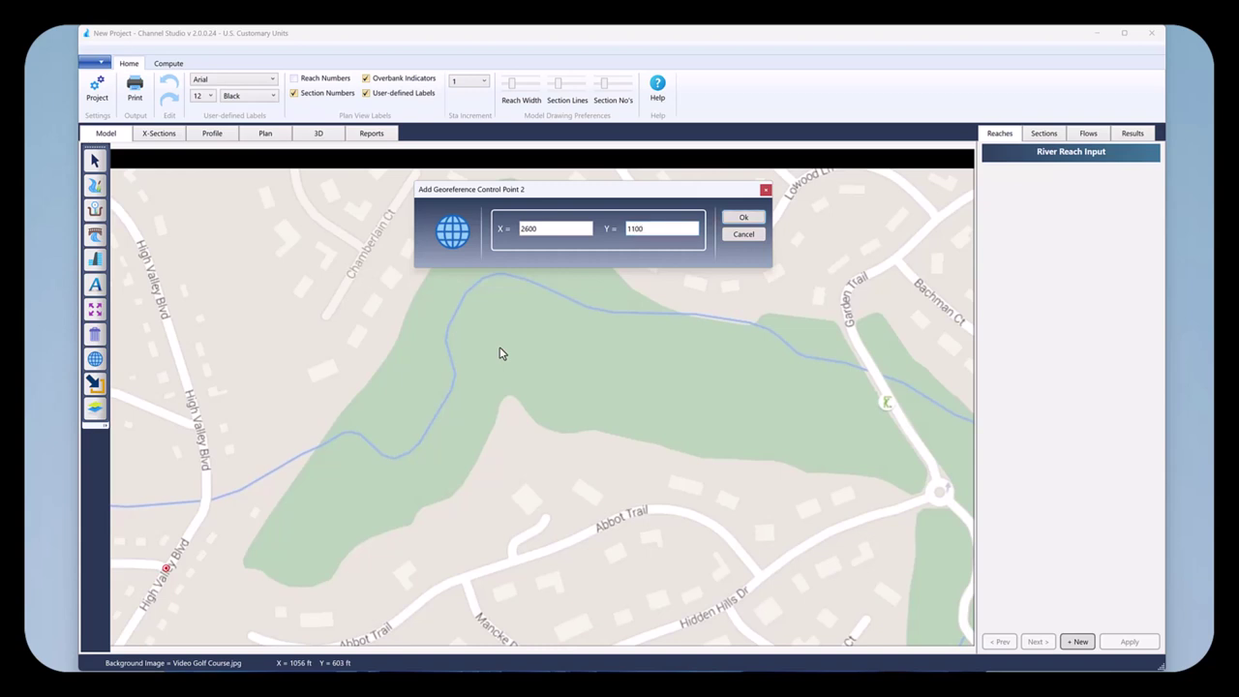
click(740, 217)
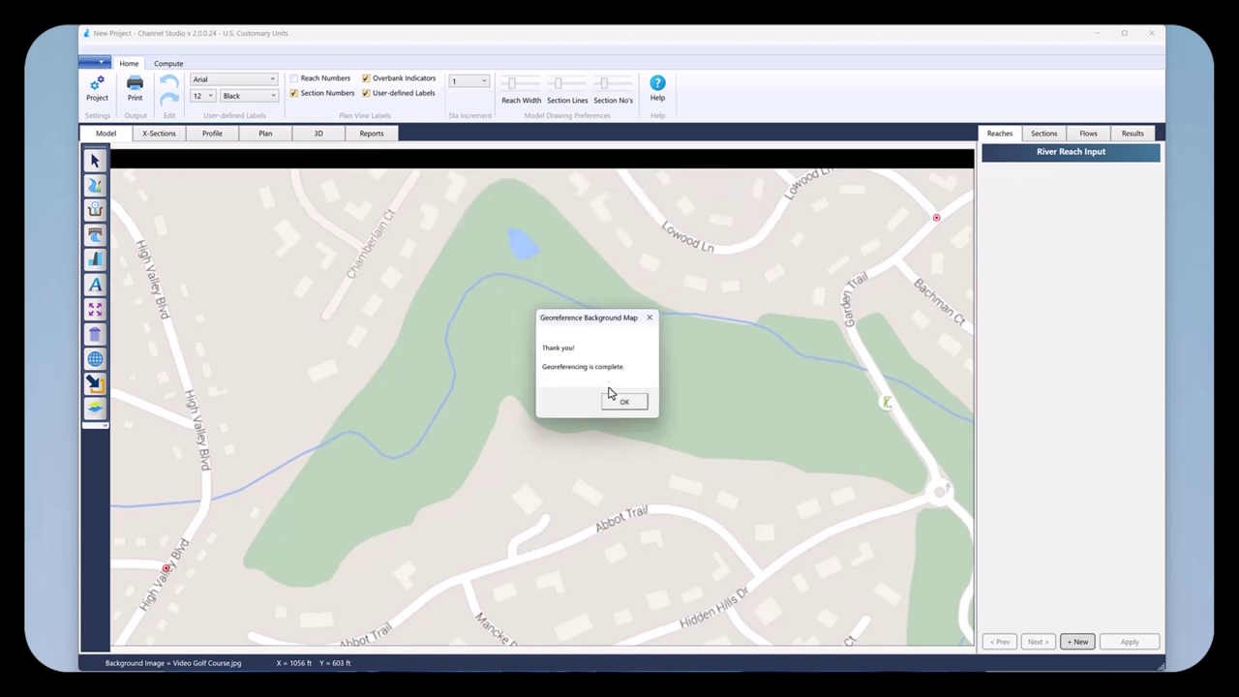
click(619, 403)
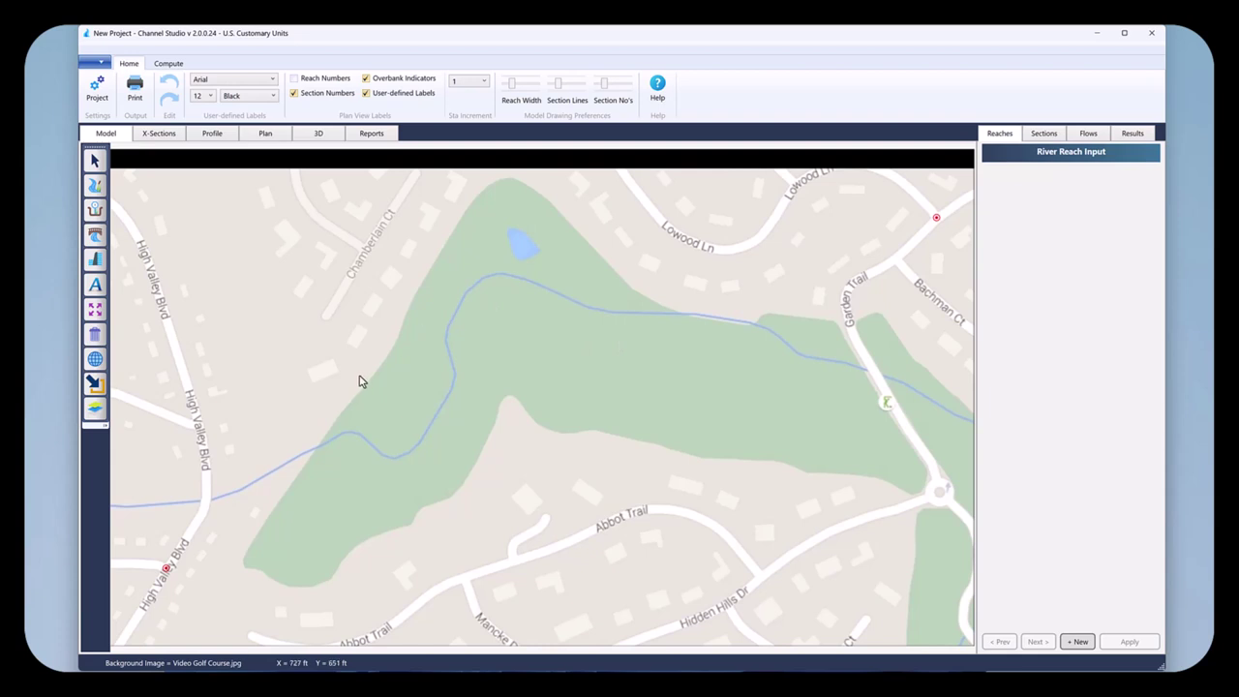
Zoom and pan the map to center the lower creek bend beside High Valley Blvd
scroll(322, 390, up, 2)
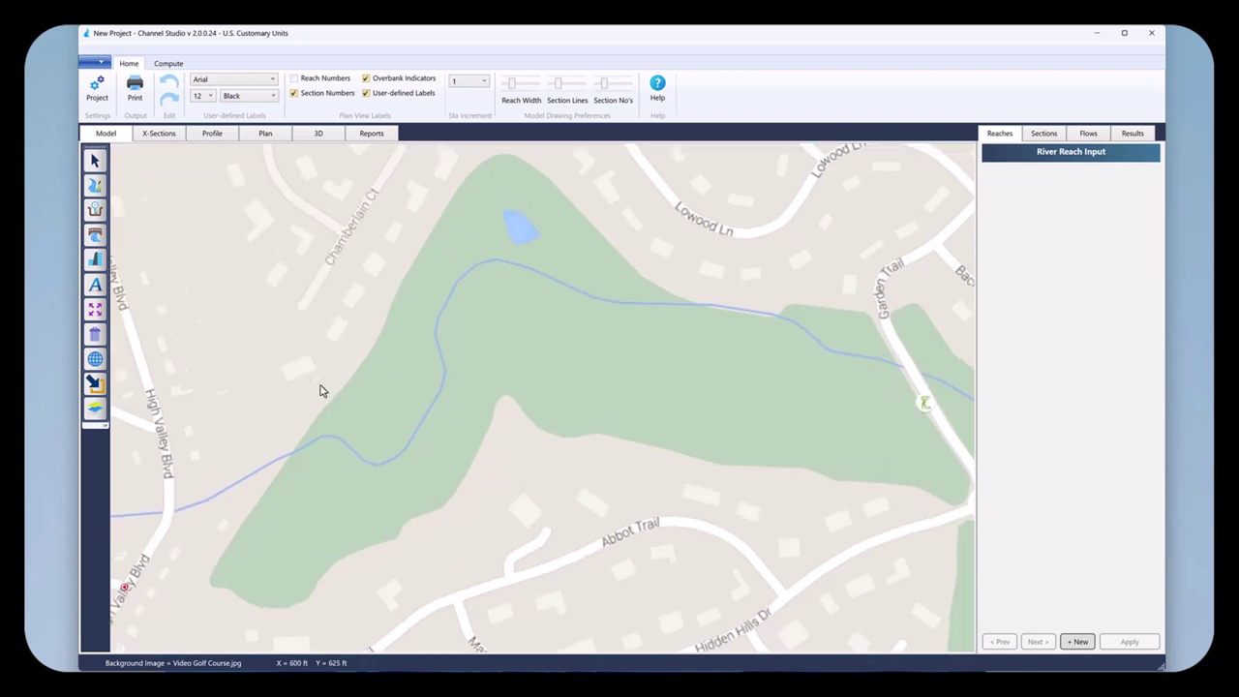
scroll(323, 390, up, 1)
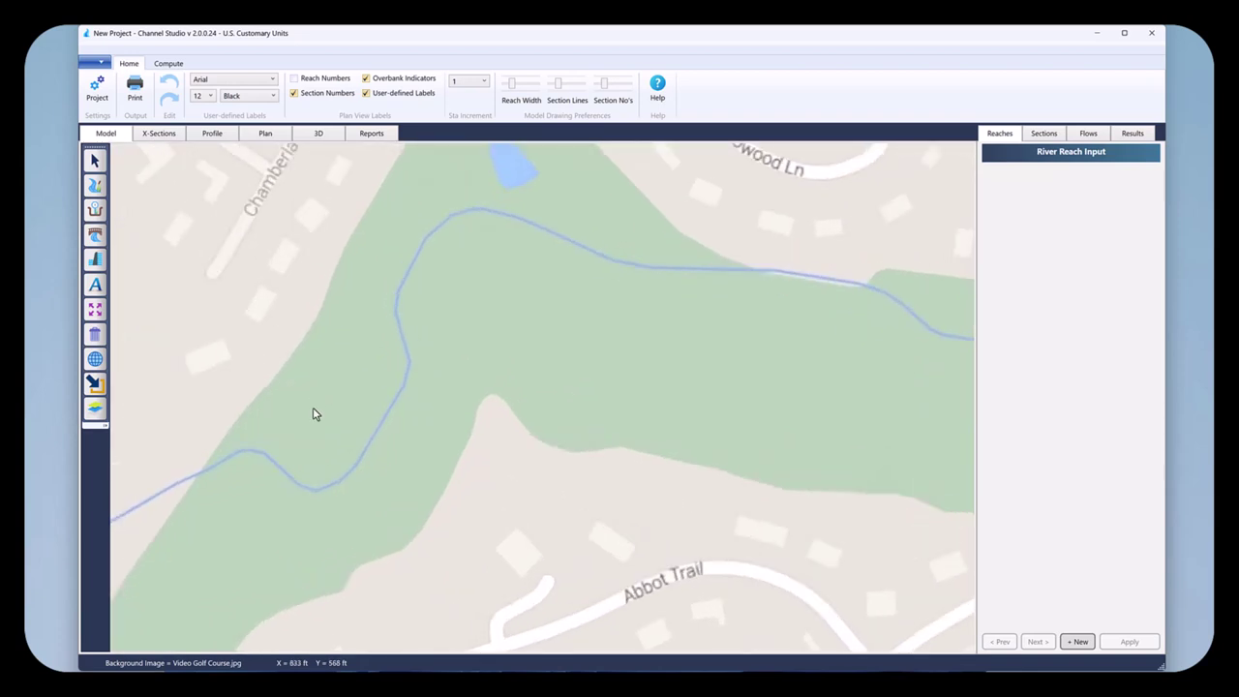
scroll(313, 413, down, 1)
scroll(312, 413, up, 1)
drag(313, 413, 472, 378)
scroll(468, 365, up, 1)
scroll(448, 371, down, 1)
scroll(476, 362, up, 1)
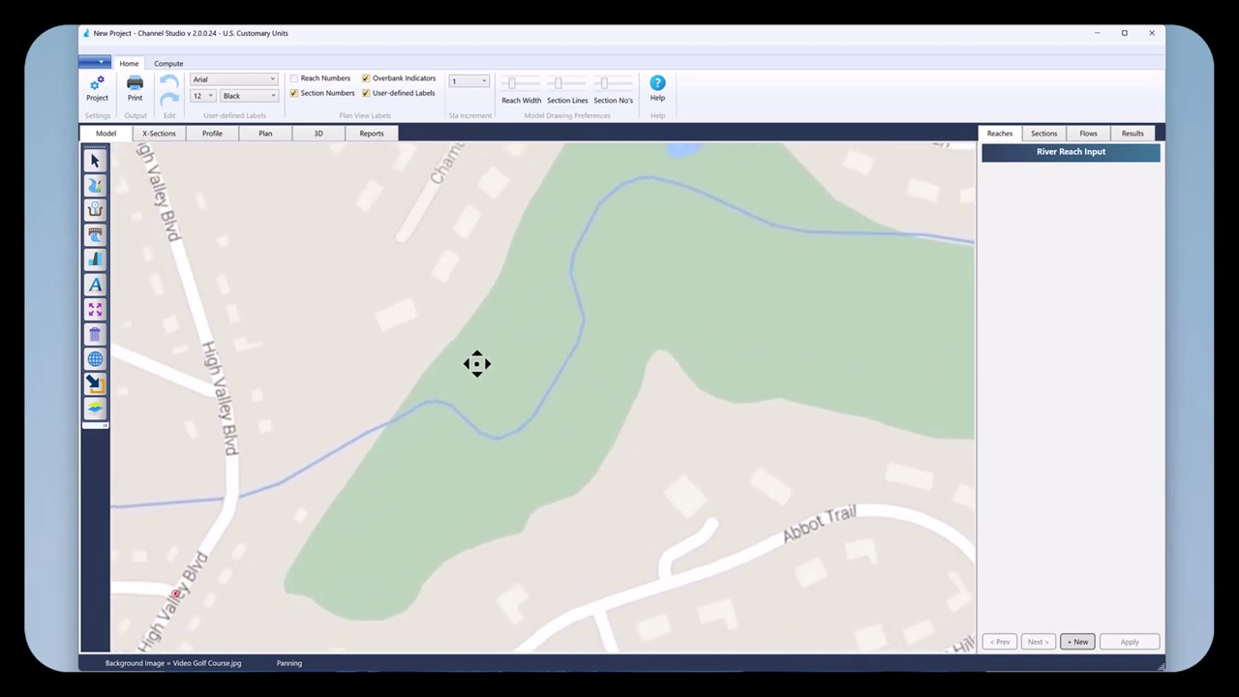
scroll(447, 382, down, 1)
scroll(462, 367, up, 2)
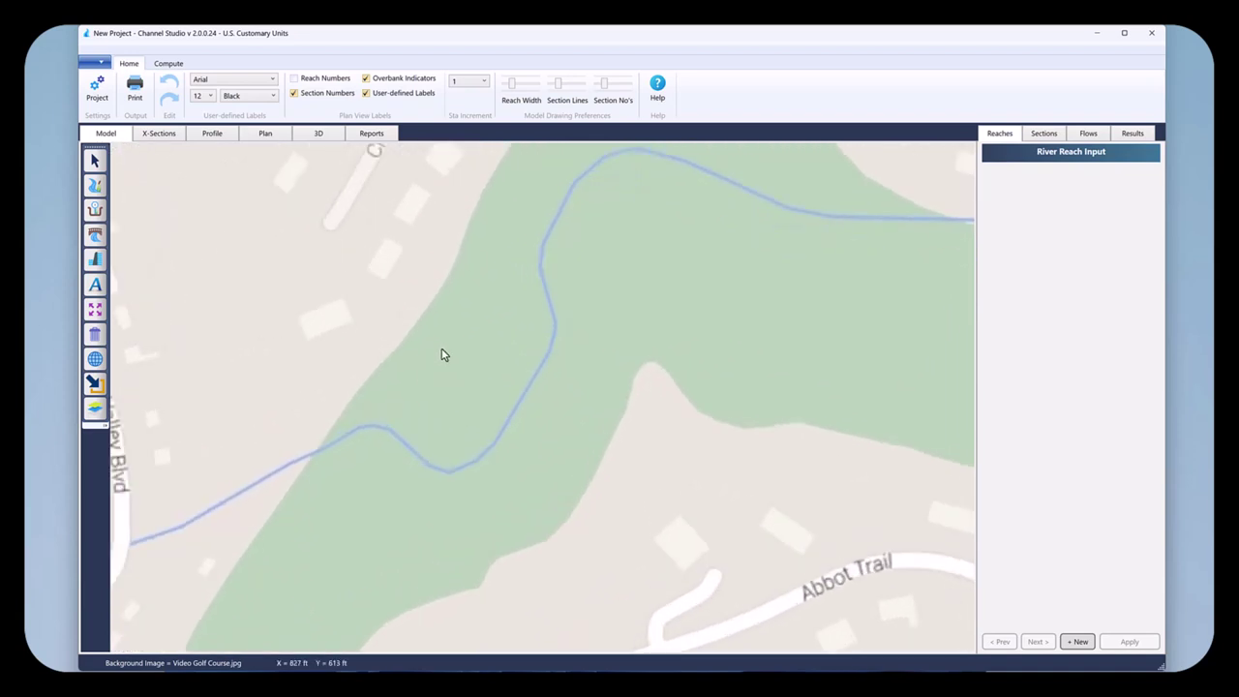
scroll(438, 350, down, 1)
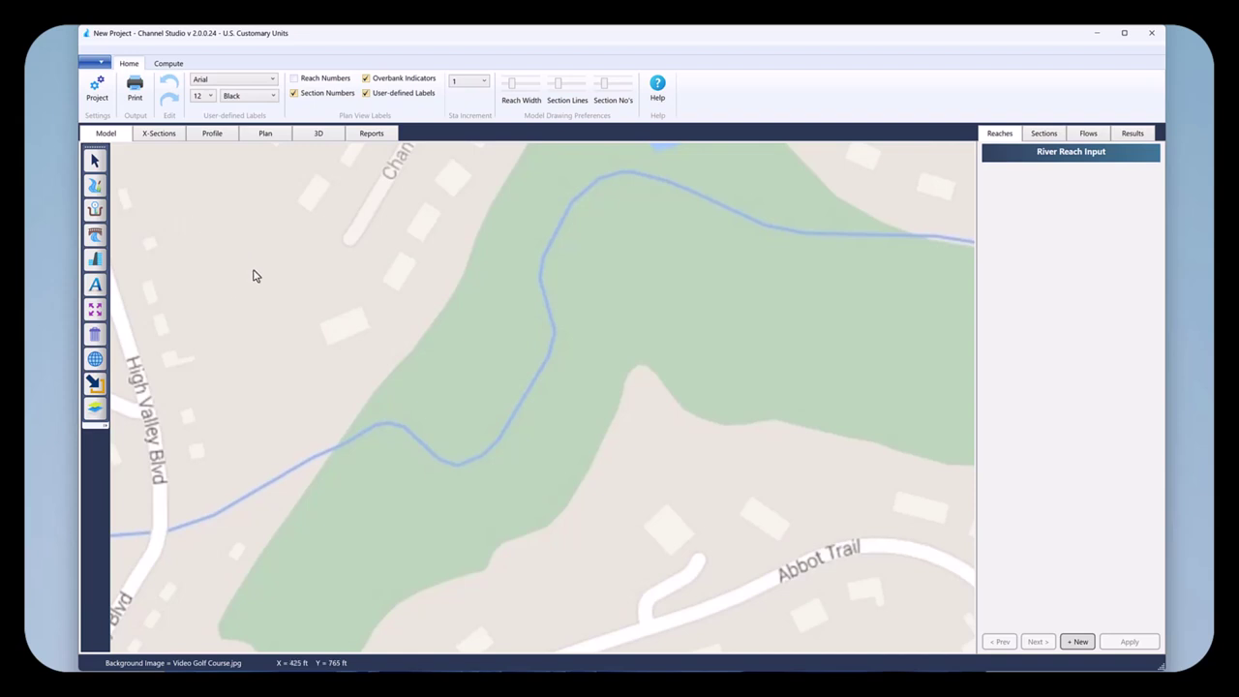
Trace three connected reaches upstream along the creek from High Valley Blvd through its first bend
click(98, 188)
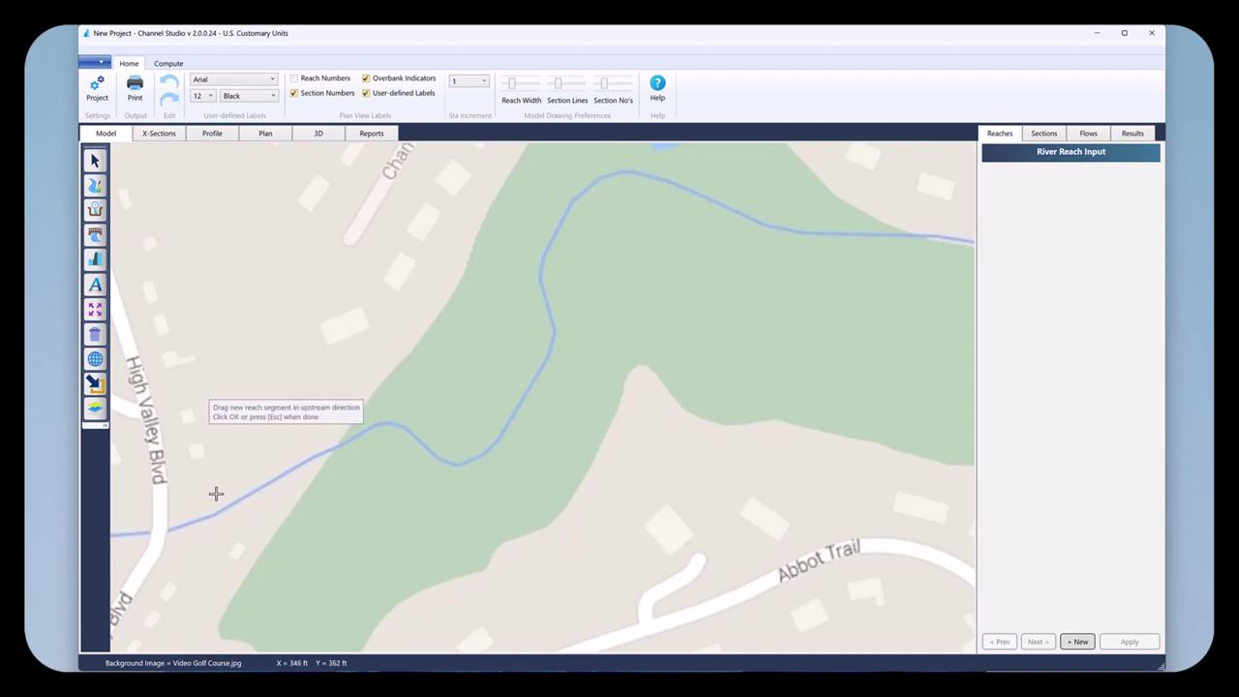
drag(212, 514, 360, 433)
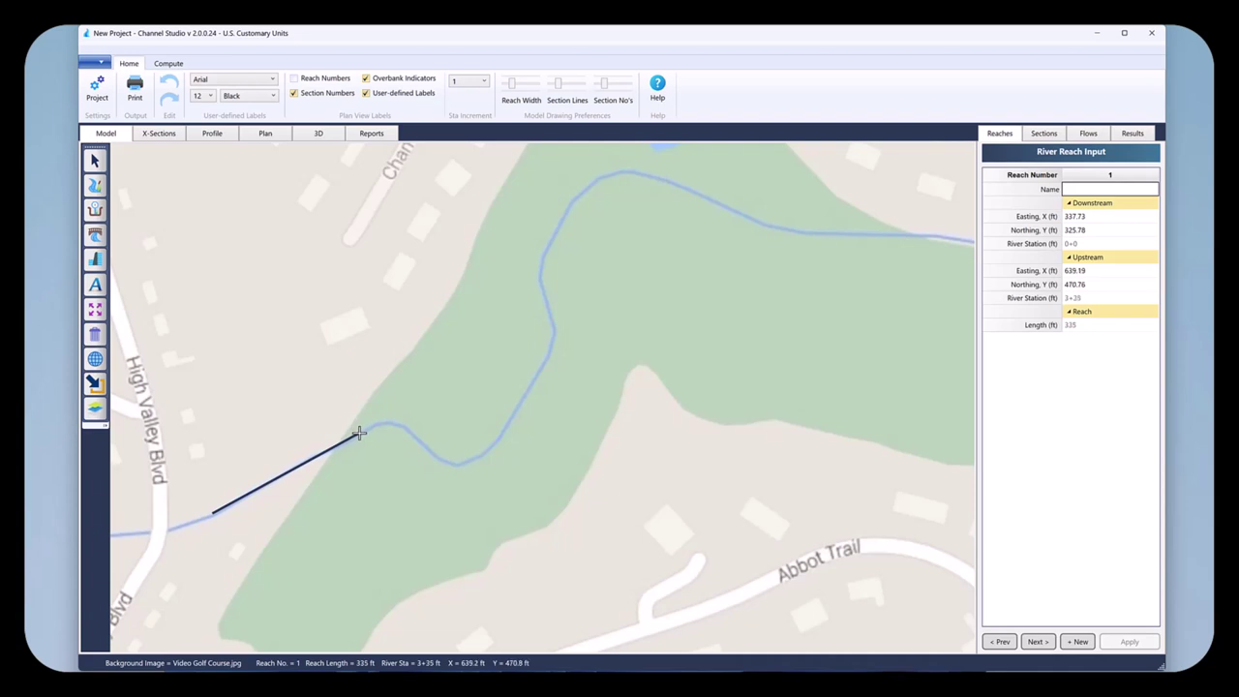
click(359, 433)
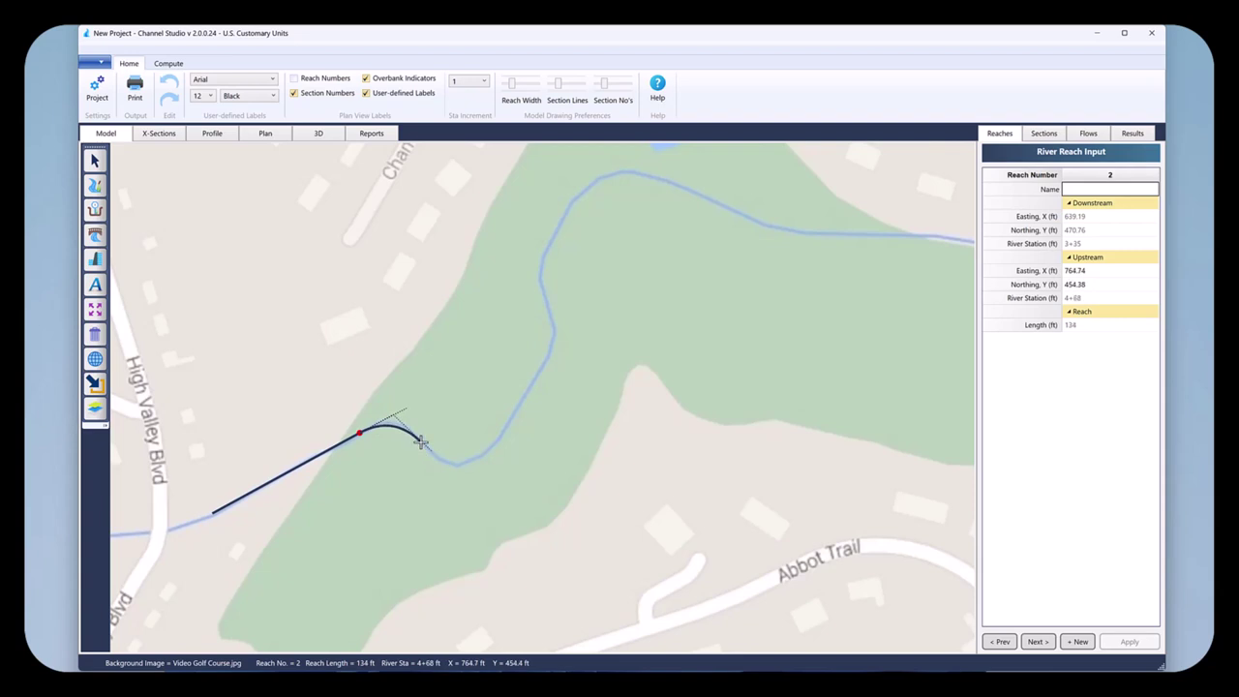
click(421, 443)
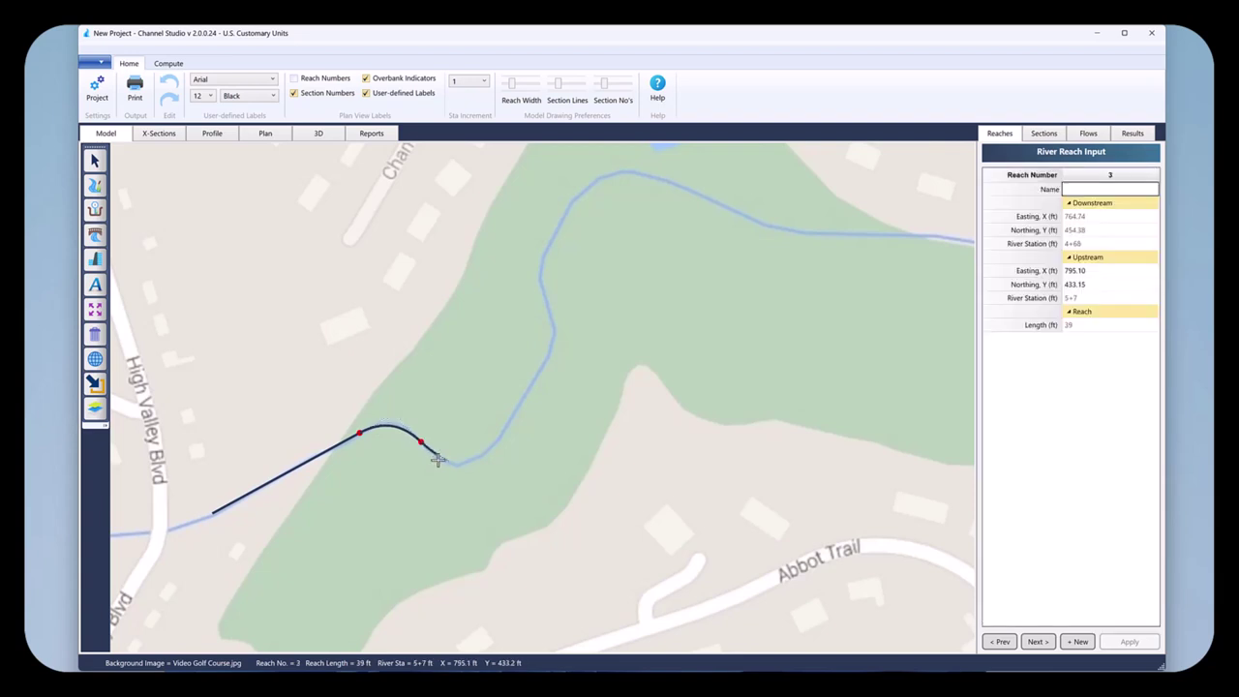
click(499, 438)
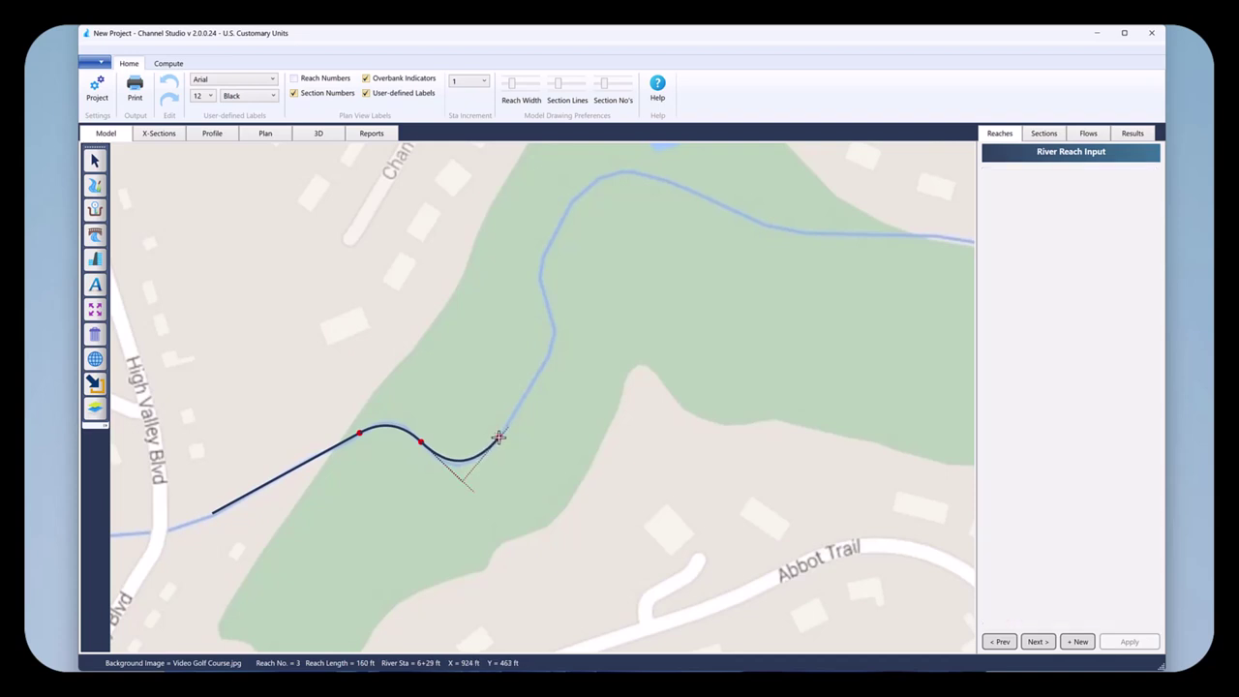